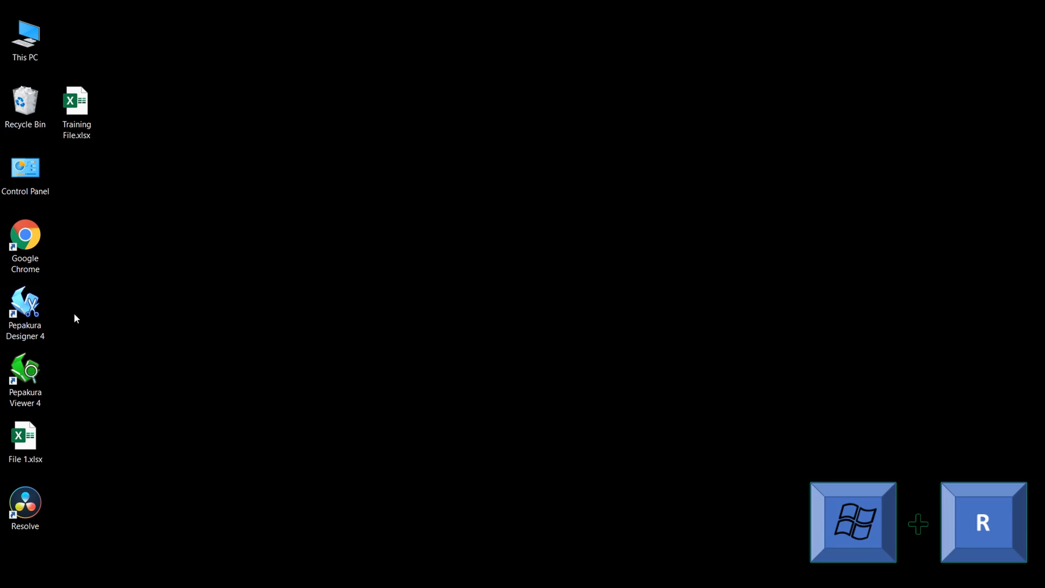
Step: Launch Excel through the Windows Run dialog with the command excel and create a blank workbook
key("super+r")
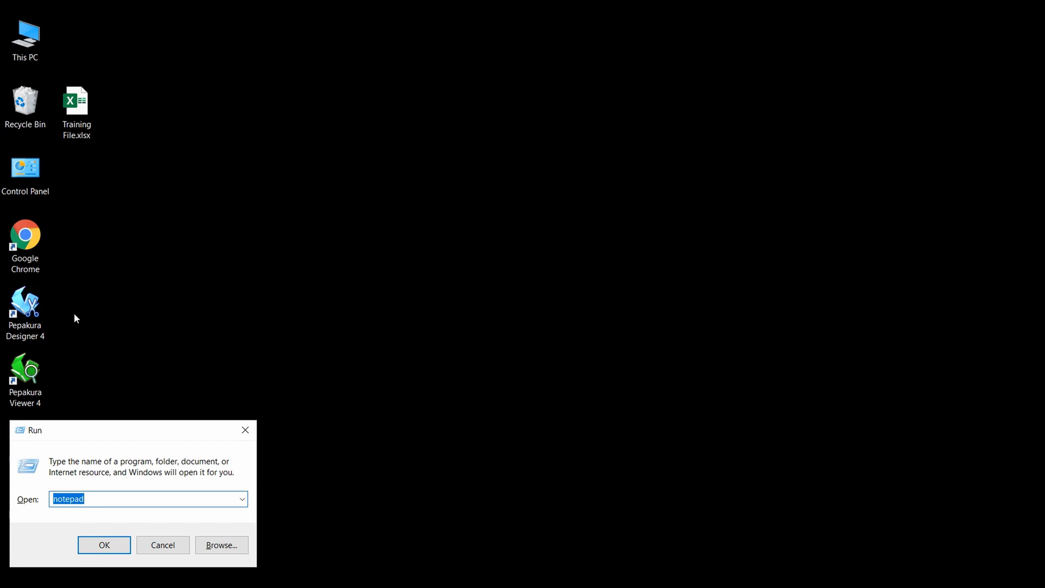
type("excel")
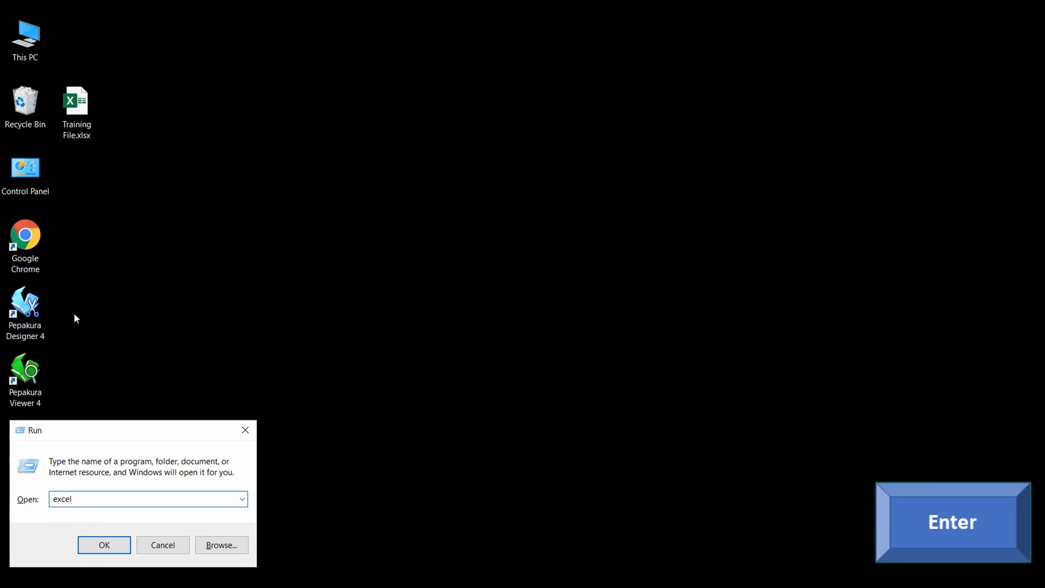
key("Return")
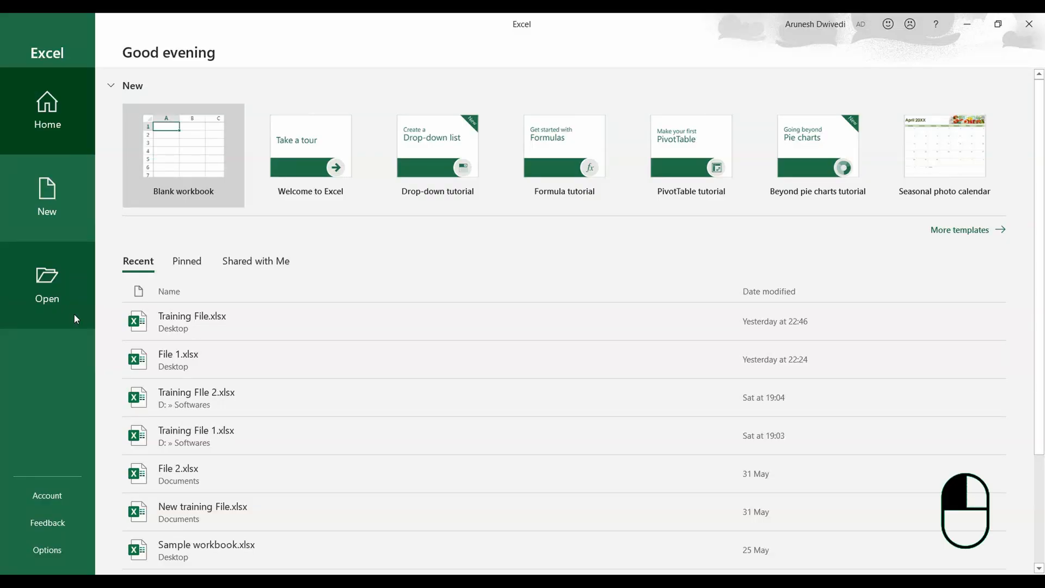
left_click(199, 168)
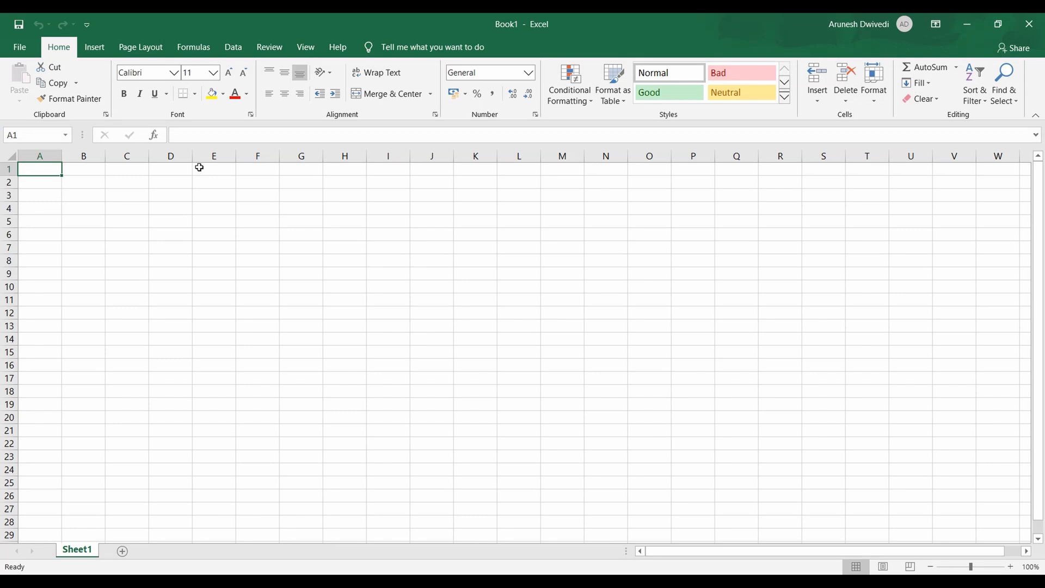
Step: Select the entire row 7, the entire column C, and finally the single cell B5
left_click(9, 247)
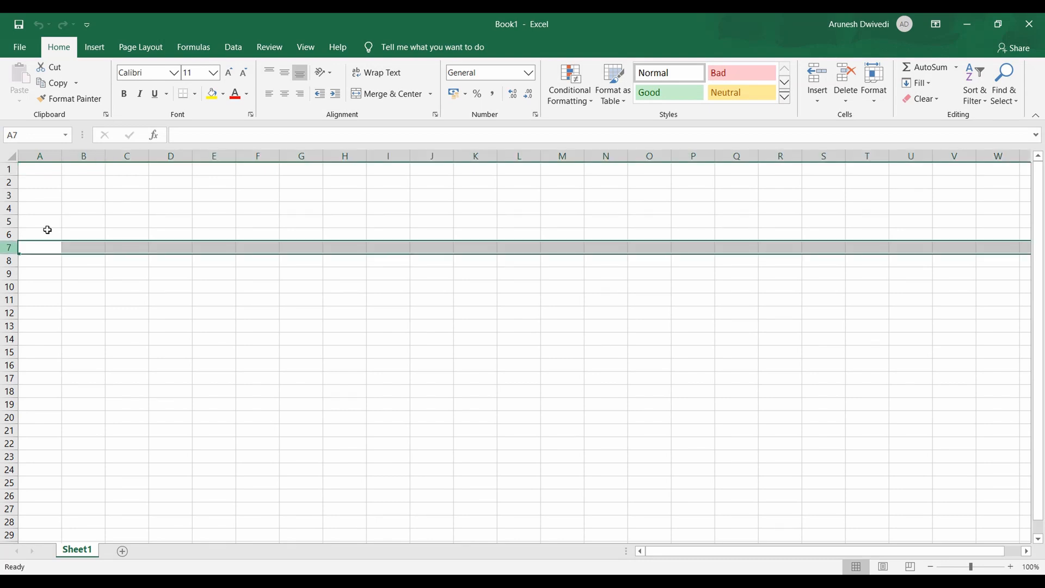
left_click(125, 154)
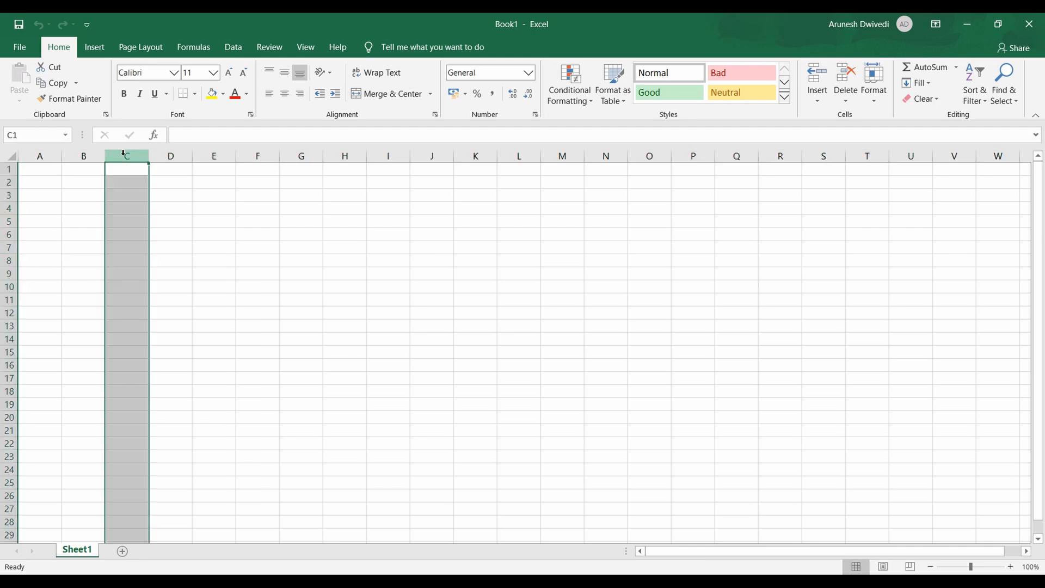
left_click(79, 221)
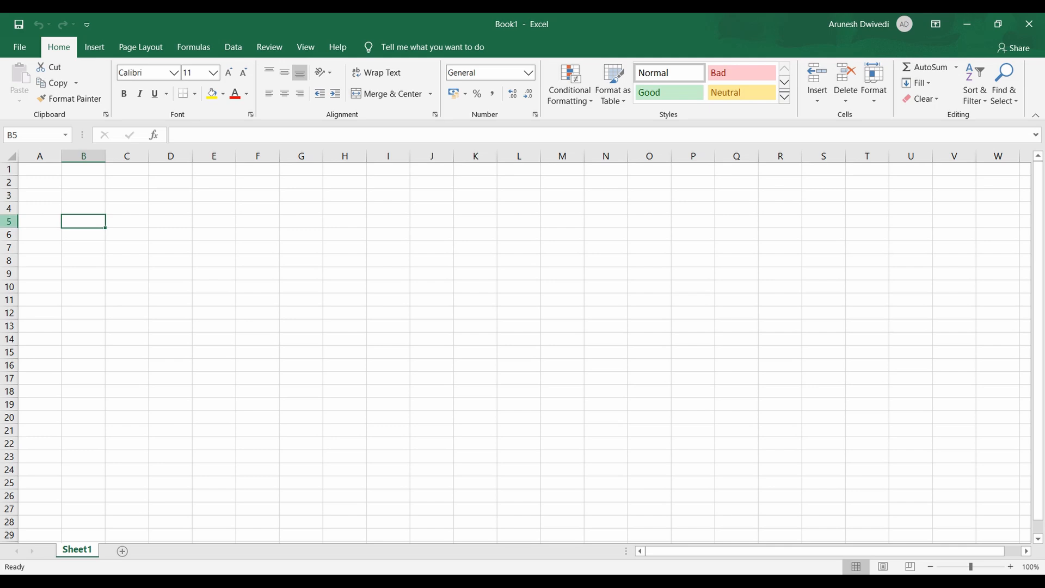
Step: Select the entire row 5, followed by the entire column C, and return to cell B5
left_click(9, 221)
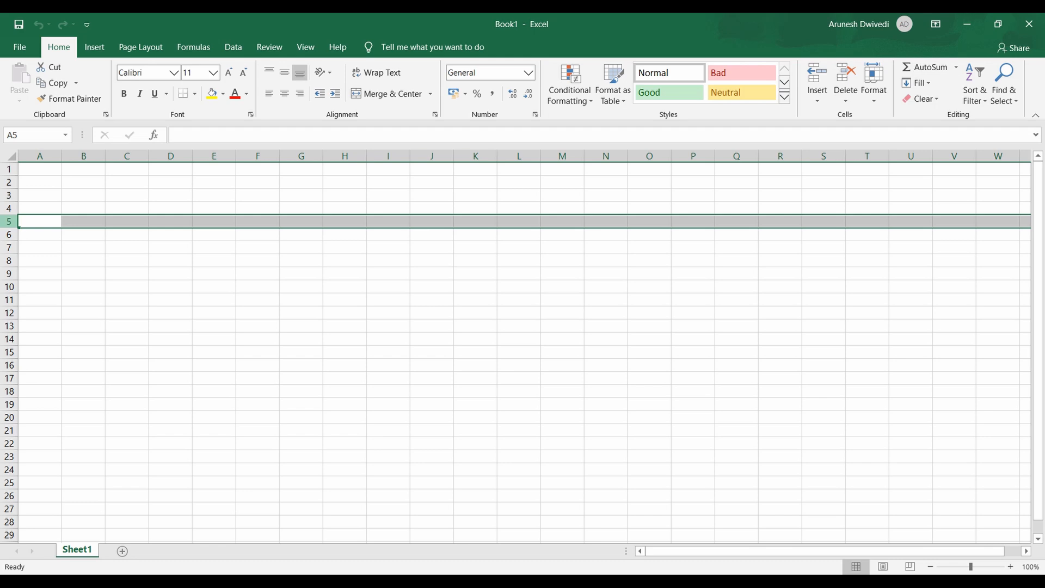
left_click(129, 154)
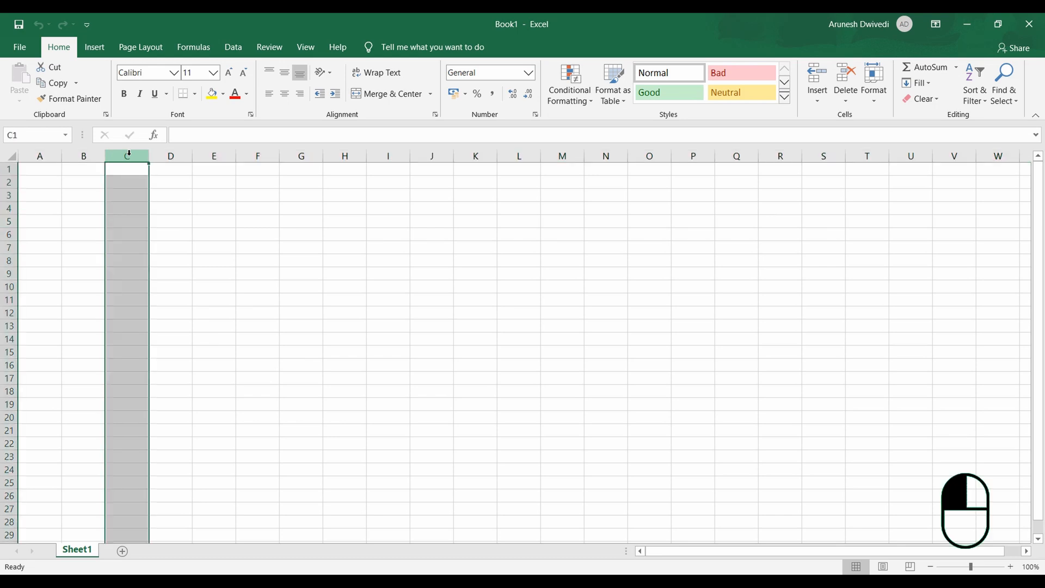
left_click(92, 230)
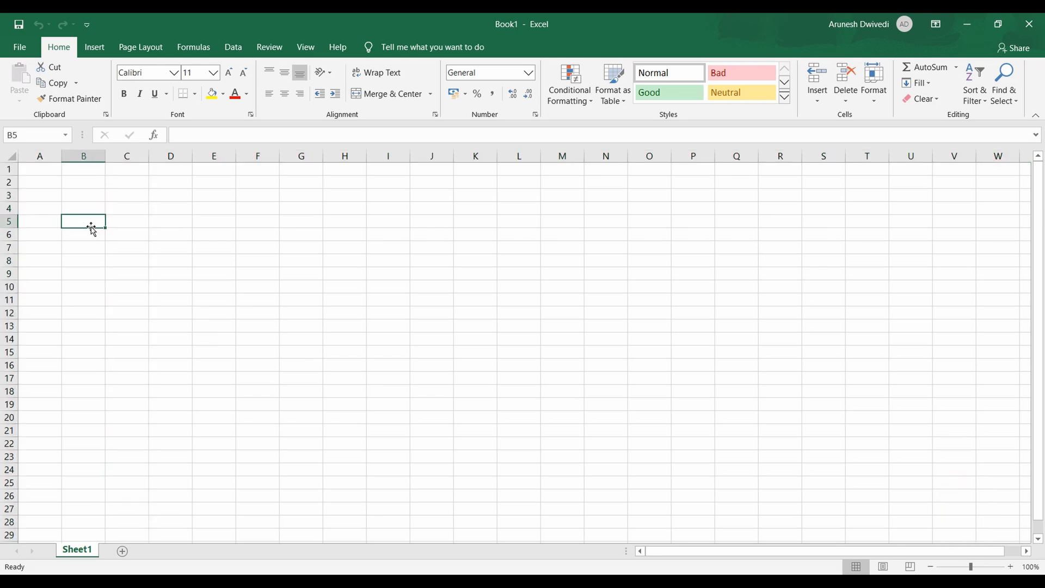
Step: Make A5 the active cell and extend the selection to its entire row
key("Left")
key("Right")
key("Left")
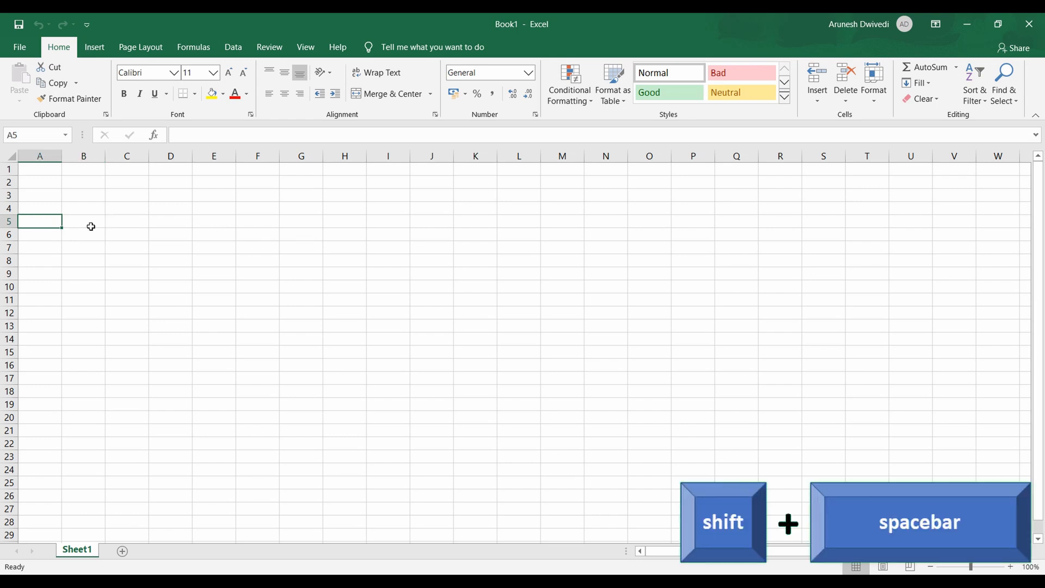
key("shift+space")
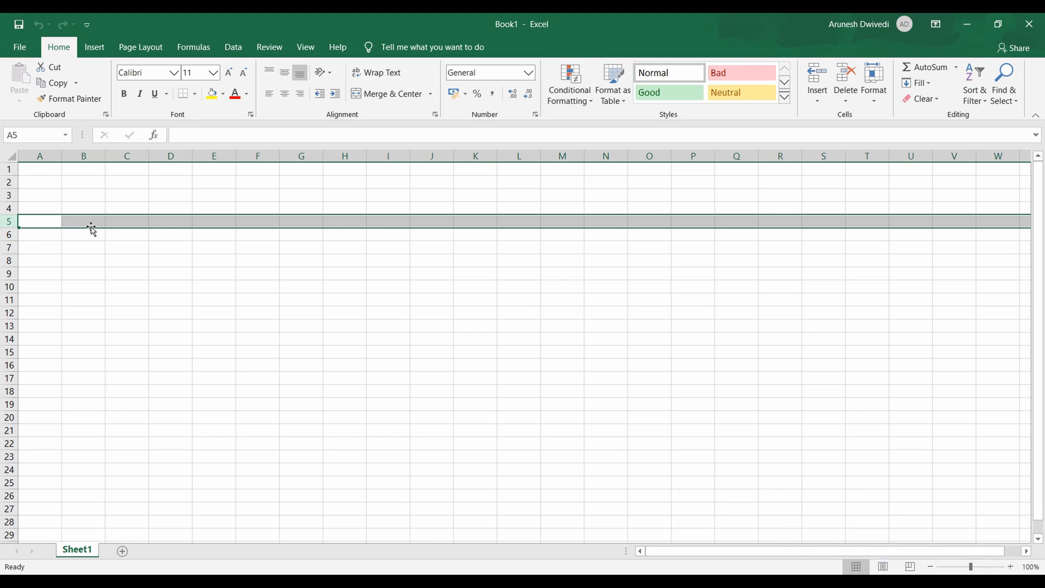
Step: Make D2 the active cell and extend the selection to its entire column
left_click(91, 229)
key("Right")
key("Up")
key("Up")
key("Up")
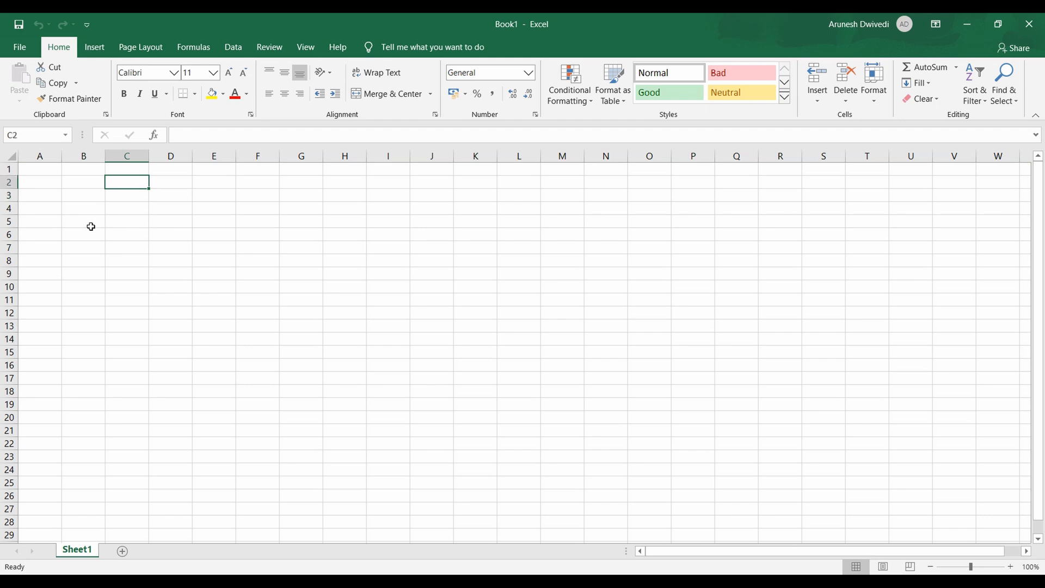
key("Right")
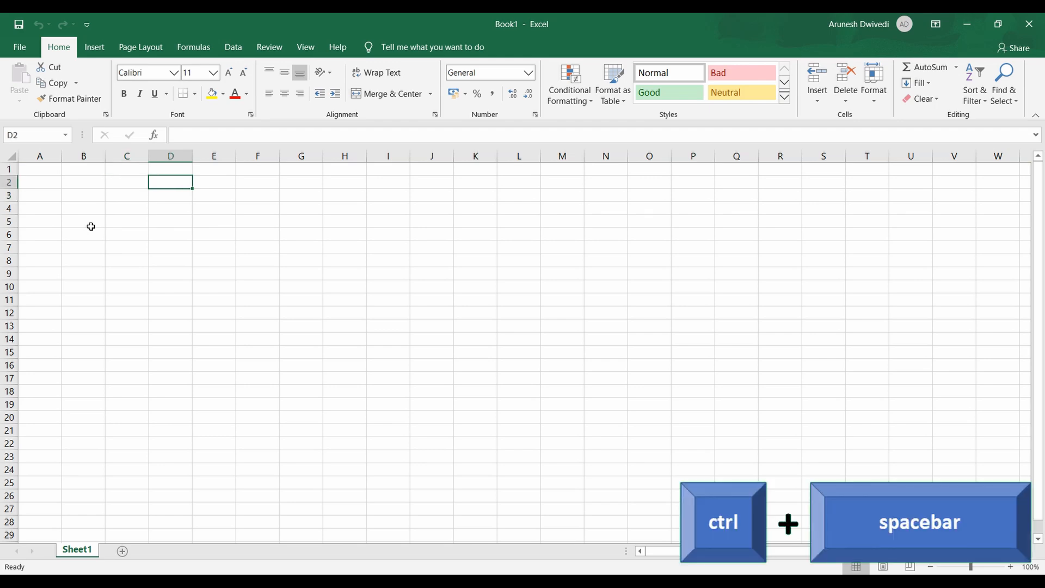
key("ctrl+space")
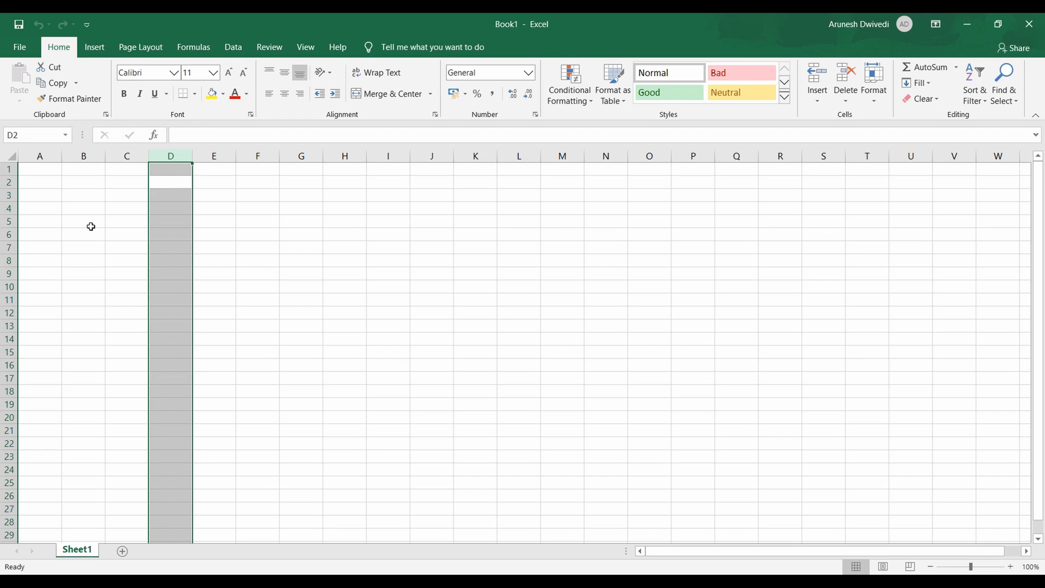
Step: Return to cell A2, make row 2 taller and column C wider, and undo both size changes
key("Left")
key("Left")
key("Left")
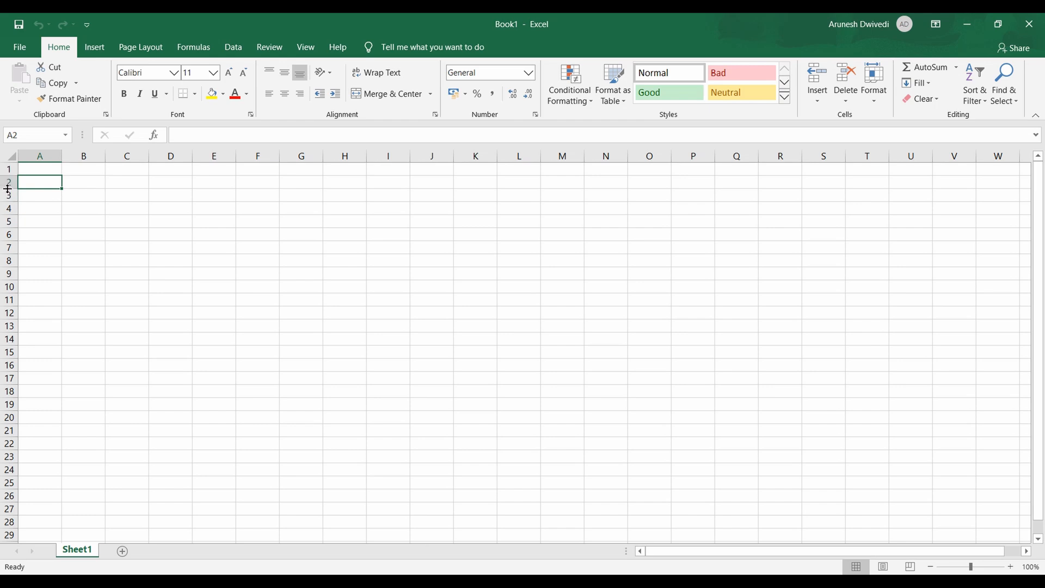
left_click_drag(8, 189, 5, 235)
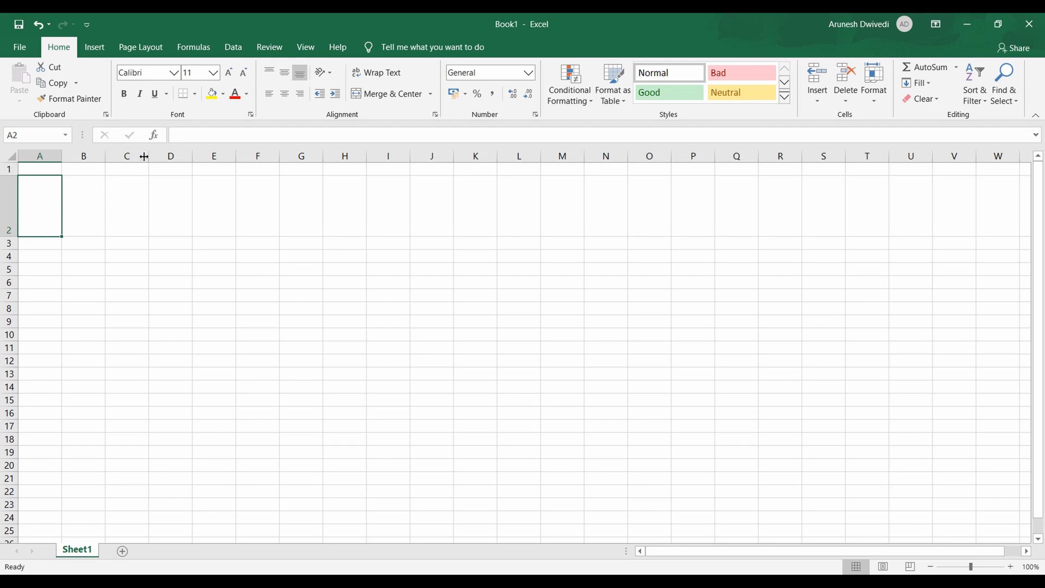
key("ctrl+z")
left_click_drag(148, 157, 221, 159)
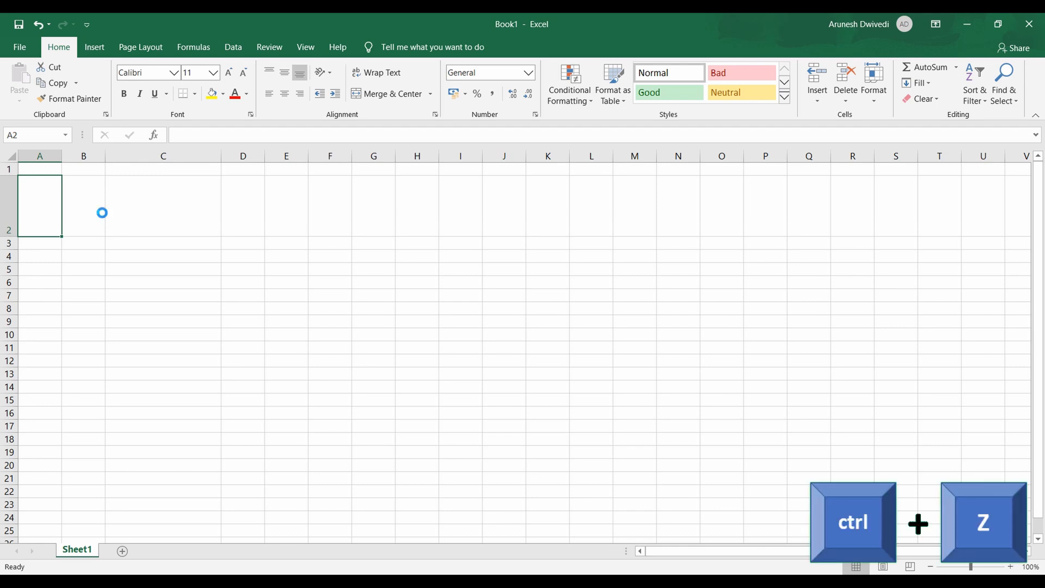
key("ctrl+z")
key("ctrl+z")
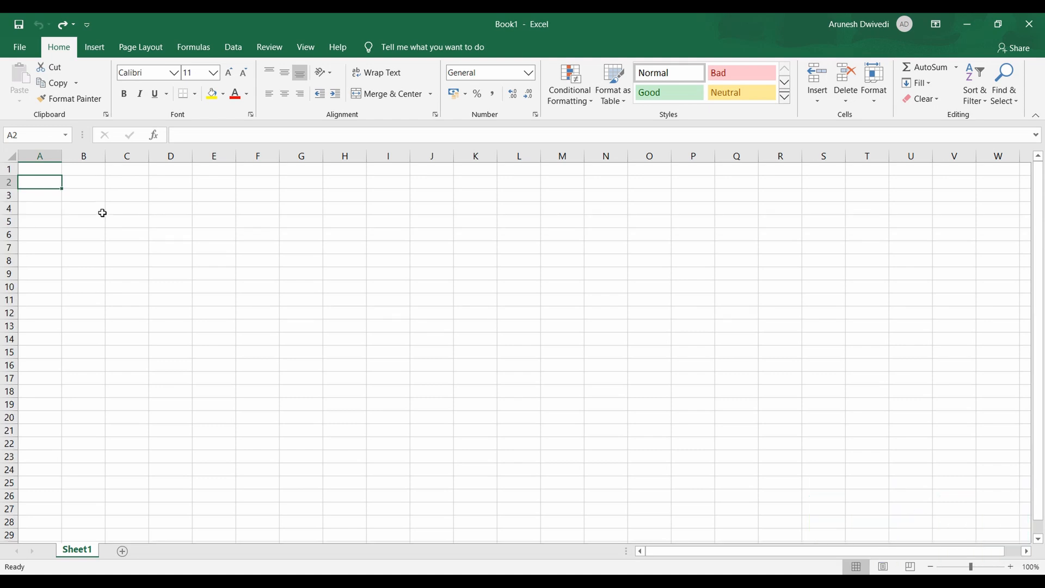
Step: Enter the column headers Category, Number and Gender in cells A1 to C1
key("Up")
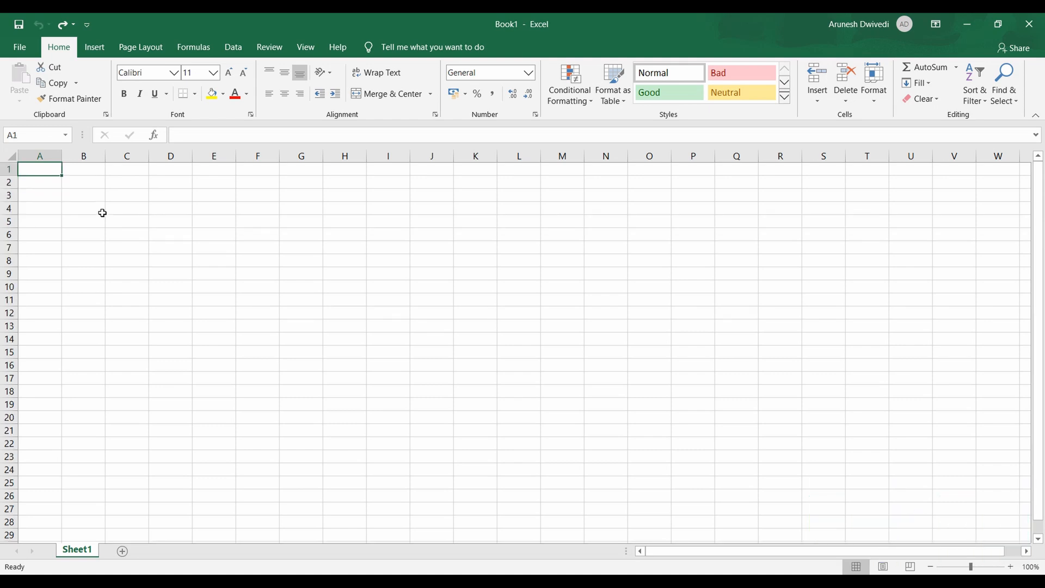
type("Categroy")
key("Tab")
key("Left")
type("Category")
key("Tab")
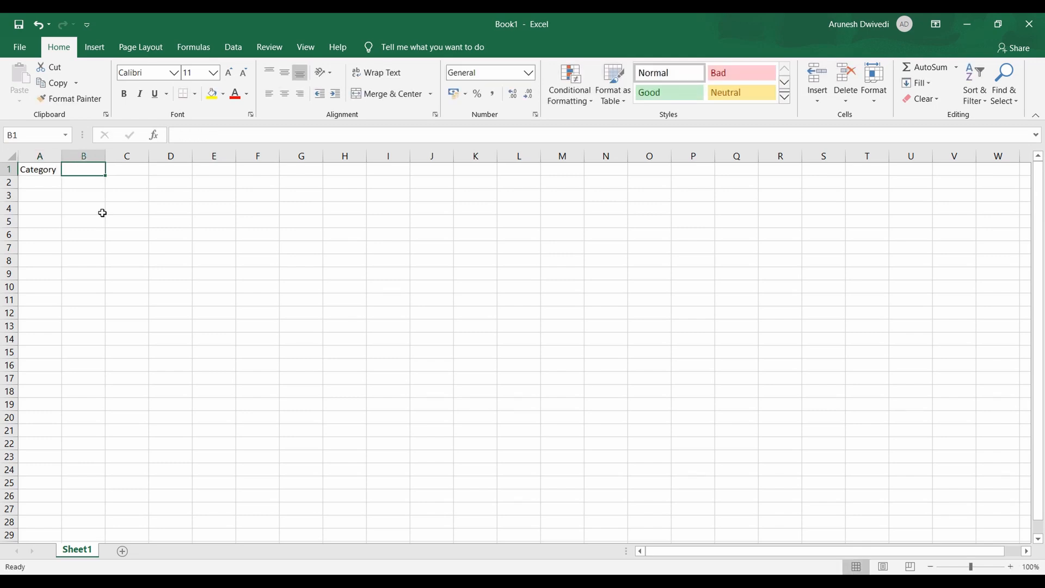
type("Number")
key("Tab")
type("Gender")
key("Return")
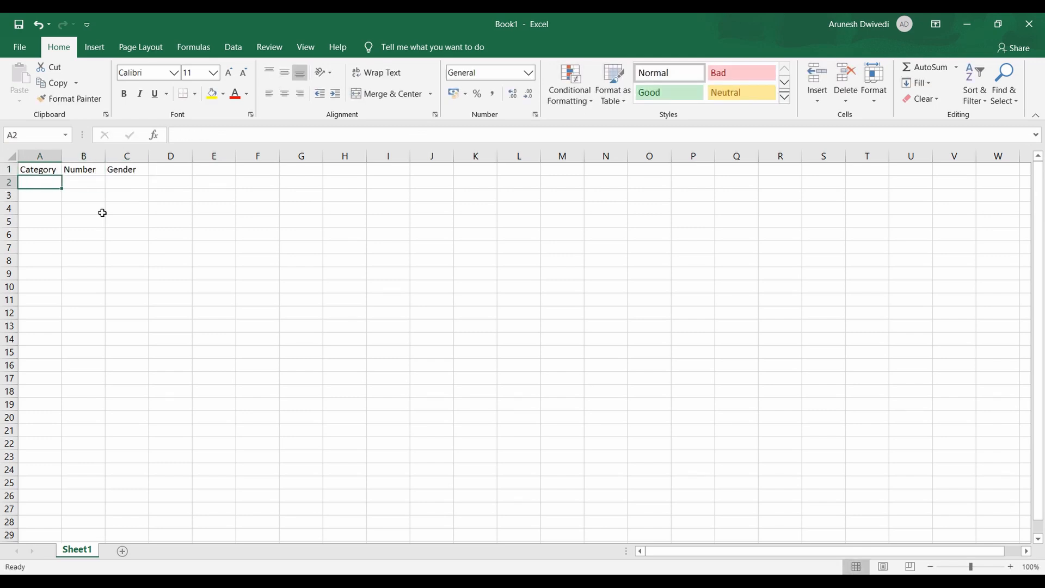
Step: Fill cells A2 to A8 with the entries A, B, Category, D, E, F and H
type("A")
key("Return")
type("B")
key("Return")
type("Category")
key("Return")
type("D")
key("Return")
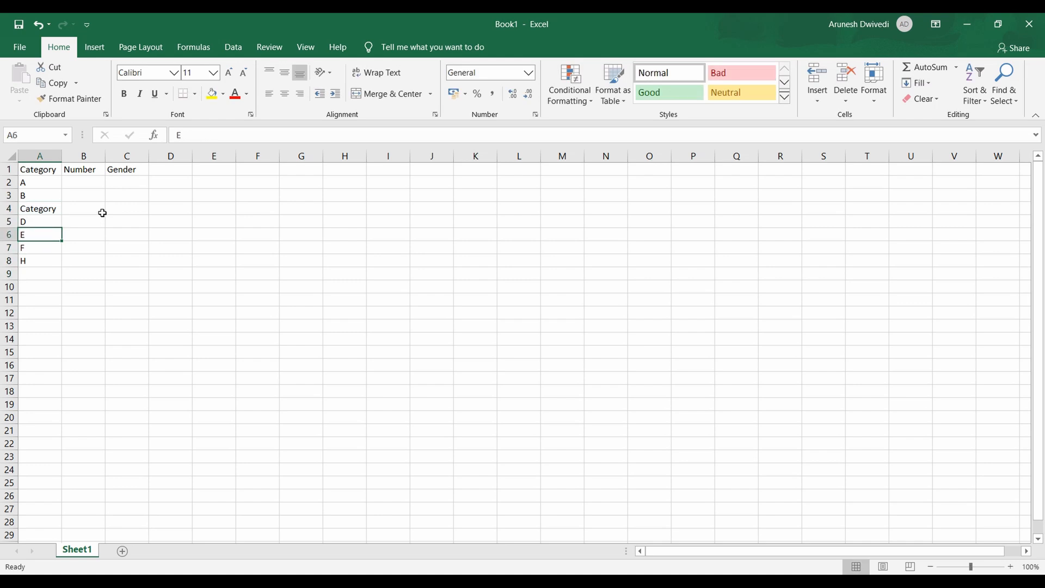
Step: Correct cell A4 to C and add the categories I and J in cells A9 and A10
key("Up")
key("Up")
type("C")
key("BackSpace")
key("Return")
key("Down")
key("Down")
key("Down")
key("Down")
type("I")
key("Return")
type("J")
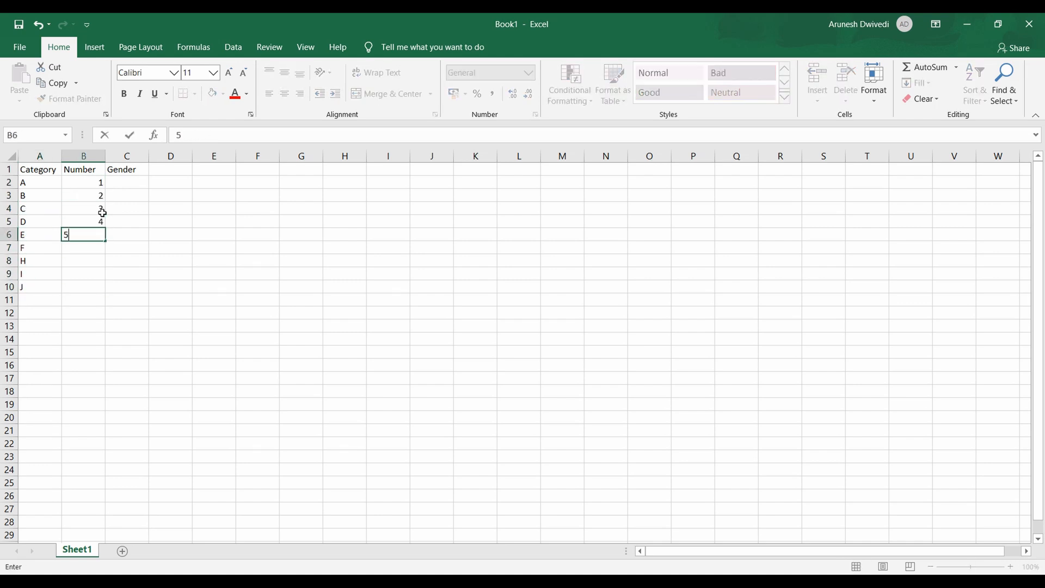
Step: Complete the Number column with 5, 6, 7, 8 and 9 in cells B6 to B10
key("Return")
type("6")
key("Return")
type("7")
key("Return")
type("8")
key("Return")
type("9")
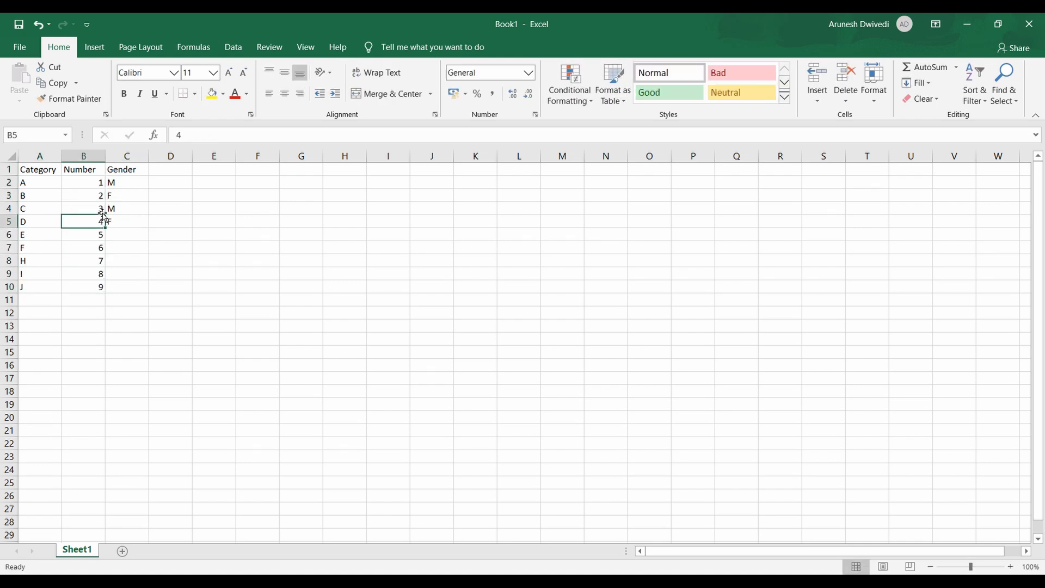
Step: Complete the Gender column with F, F, M, M and M in cells C6 to C10
key("Right")
key("Down")
type("F")
key("Return")
type("F")
key("Return")
type("M")
key("Return")
type("M")
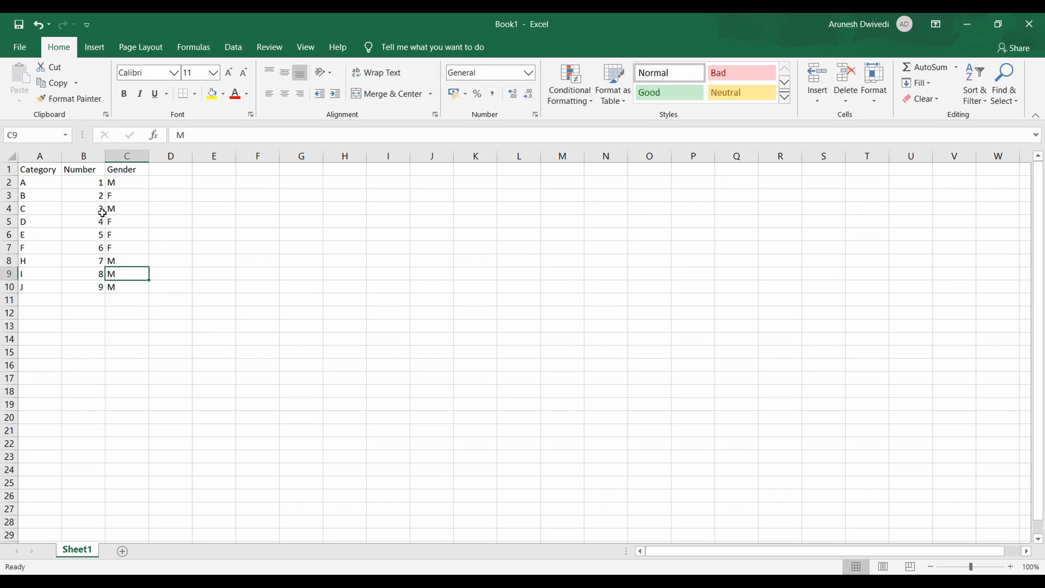
Step: Select the entire row 5, which holds category D, and hide it
key("Up")
key("Up")
key("Up")
key("Up")
key("Up")
key("Left")
key("Left")
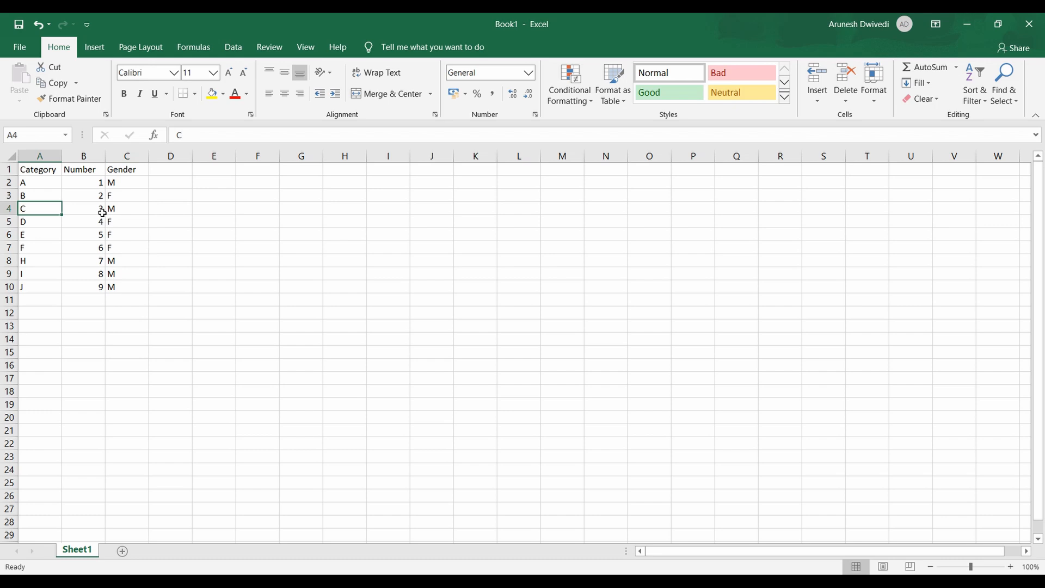
key("Down")
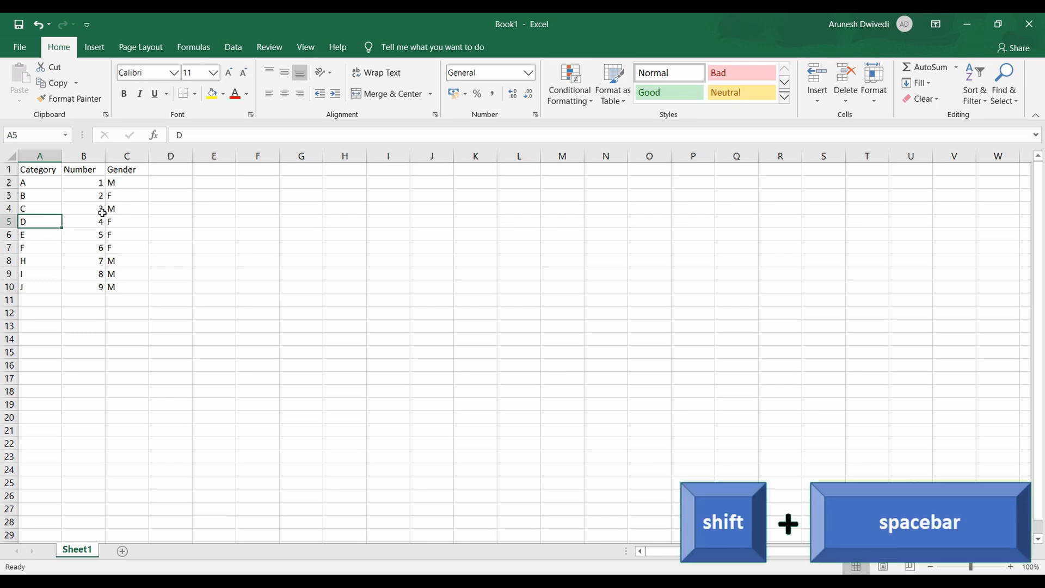
key("shift+space")
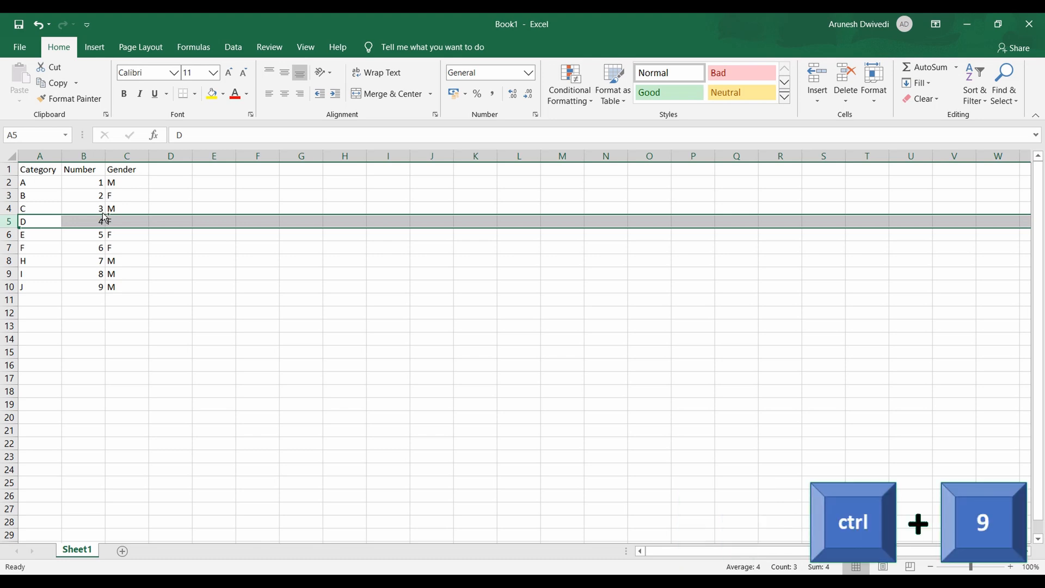
key("ctrl+9")
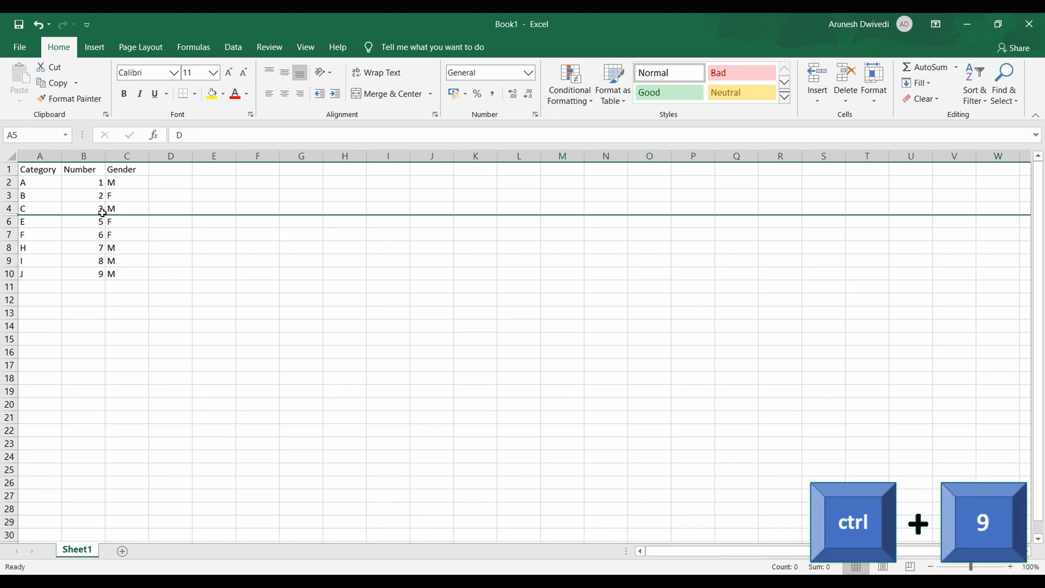
Step: Select the entire Number column from cell B2 and hide it
key("Right")
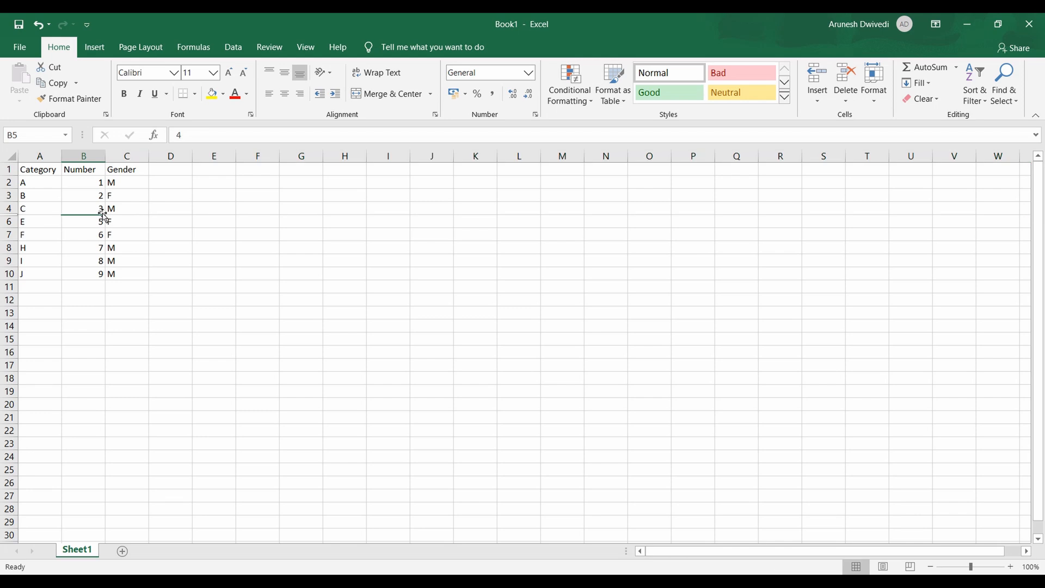
key("Right")
key("Left")
key("Up")
key("Up")
key("Up")
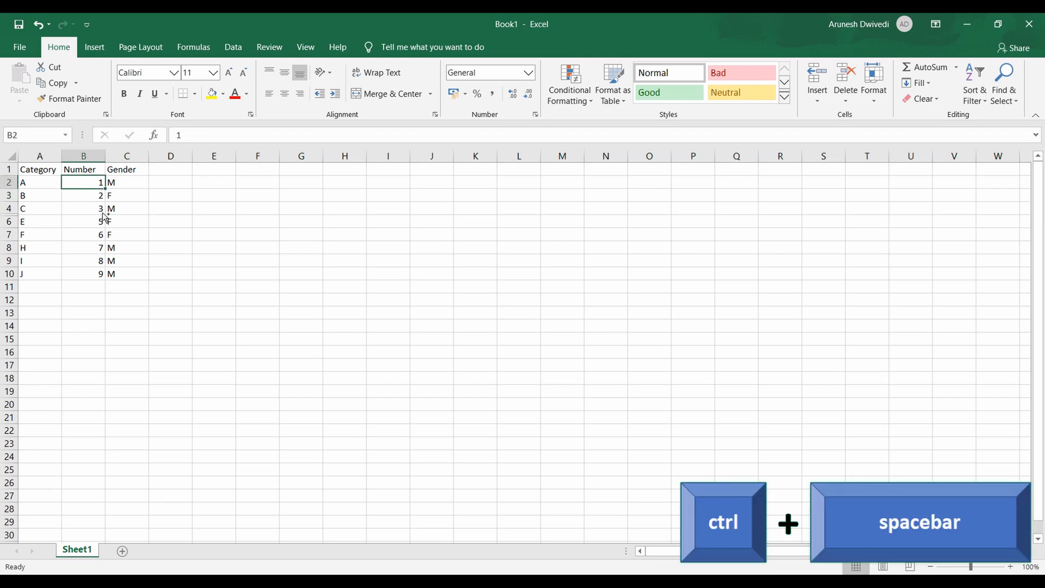
key("ctrl+space")
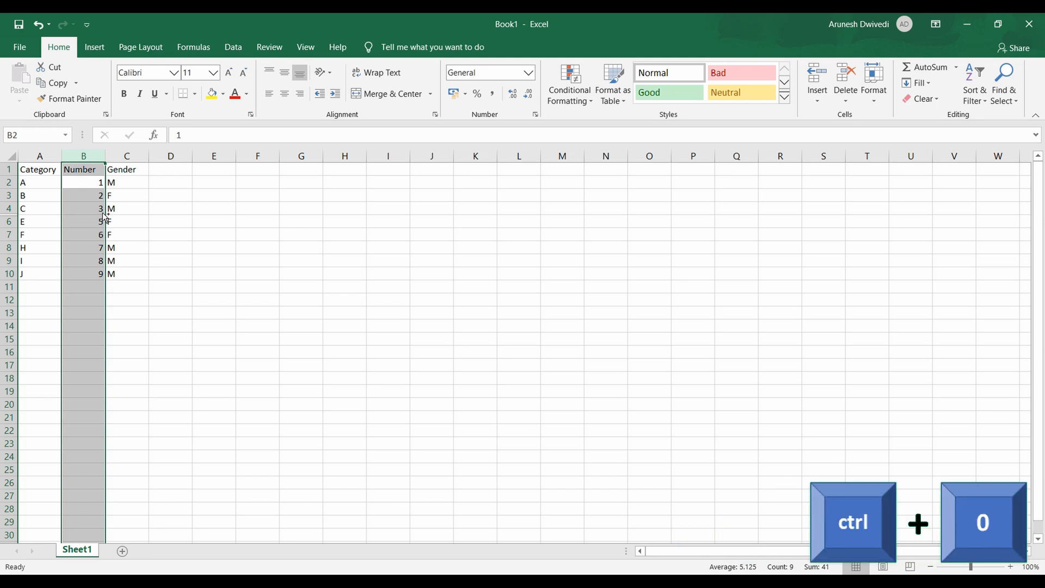
key("ctrl+0")
Step: Select the entire rows 4 and 6 around the hidden row 5 and unhide it
key("Left")
key("Down")
key("Down")
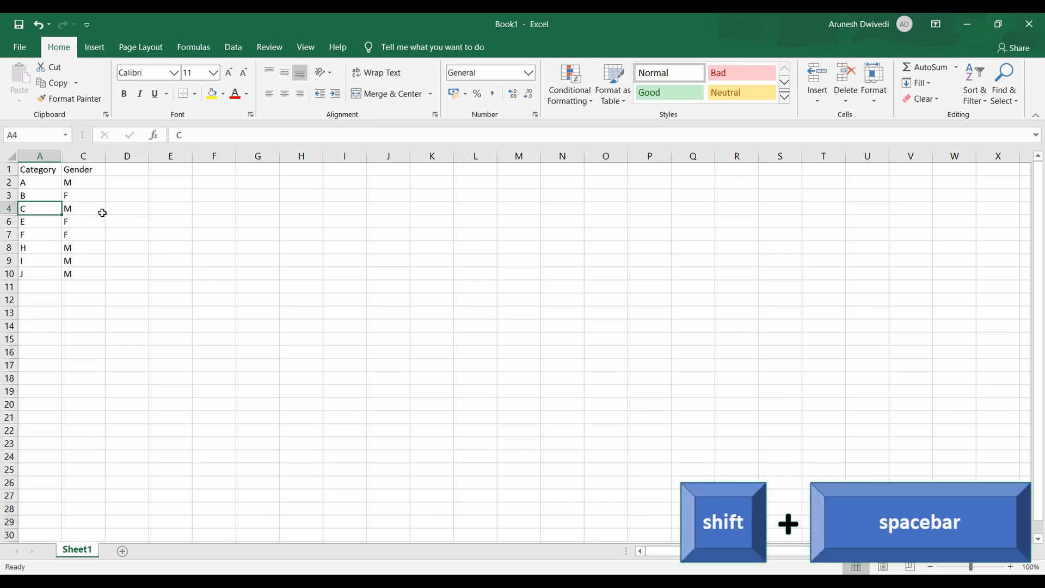
key("shift+space")
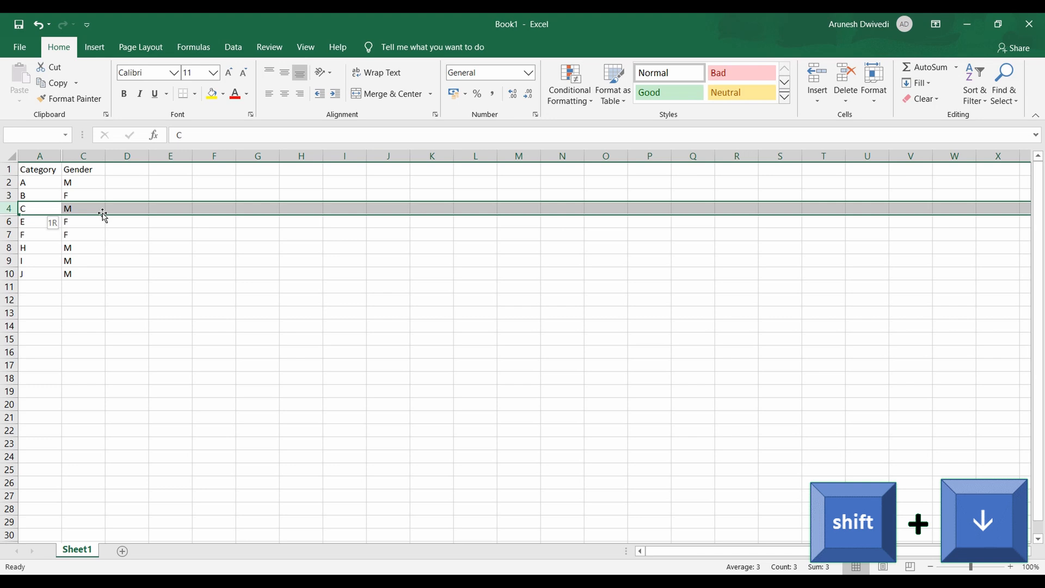
key("shift+Down")
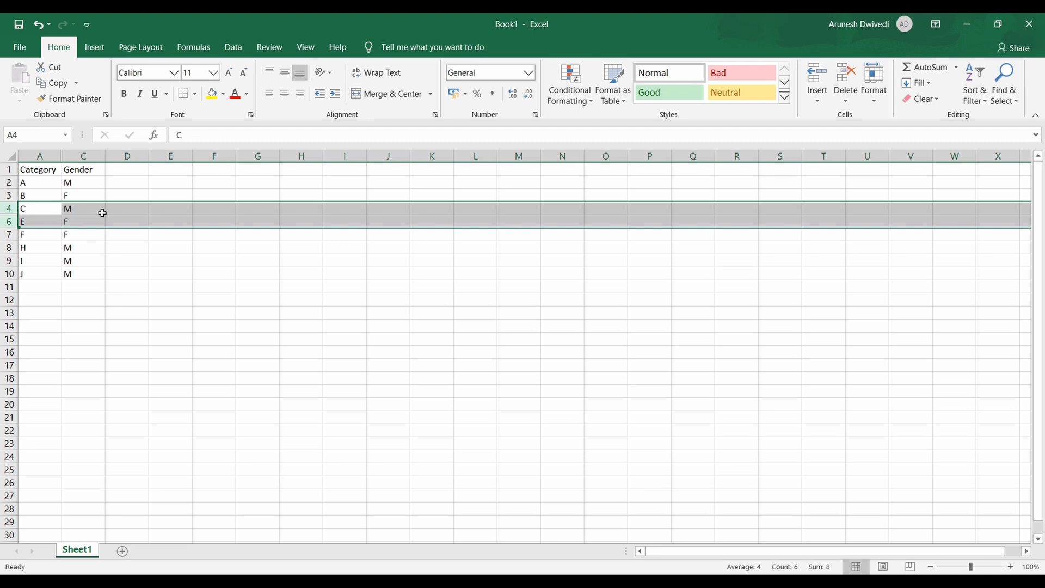
key("ctrl+shift+9")
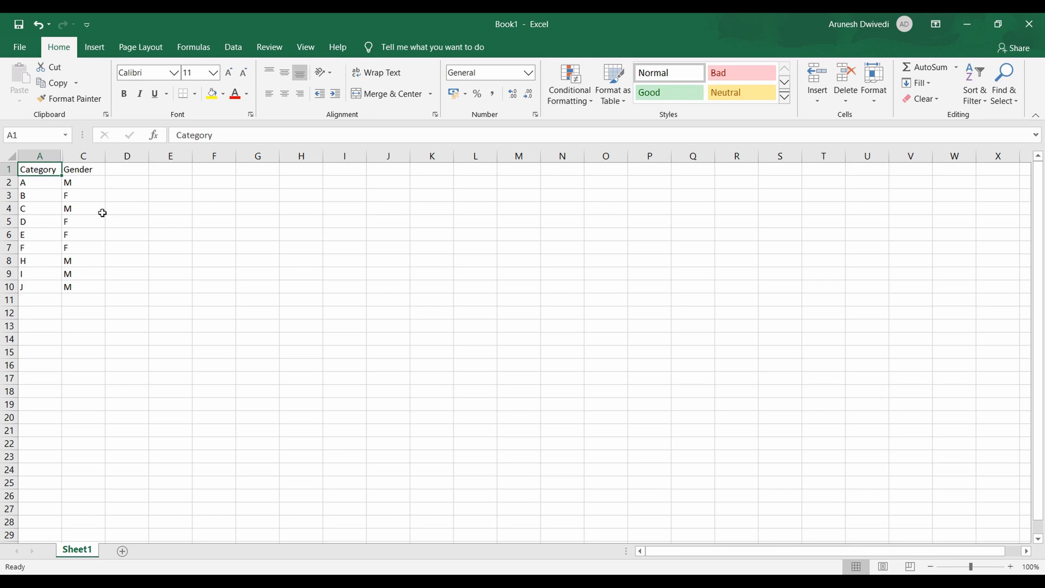
Step: Select the entire Category and Gender columns, A and C, and unhide the Number column between them
key("ctrl+space")
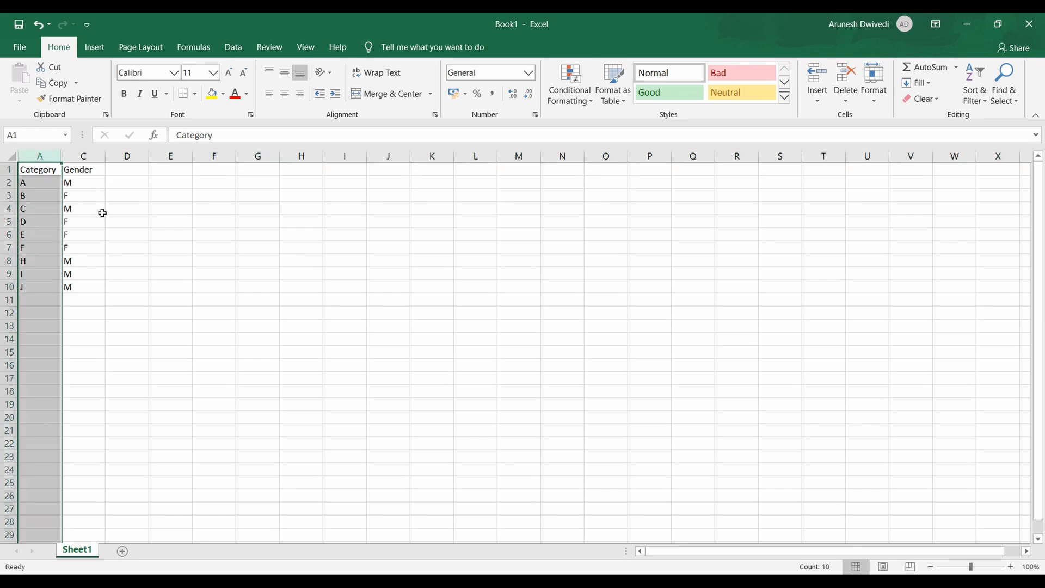
key("shift+Right")
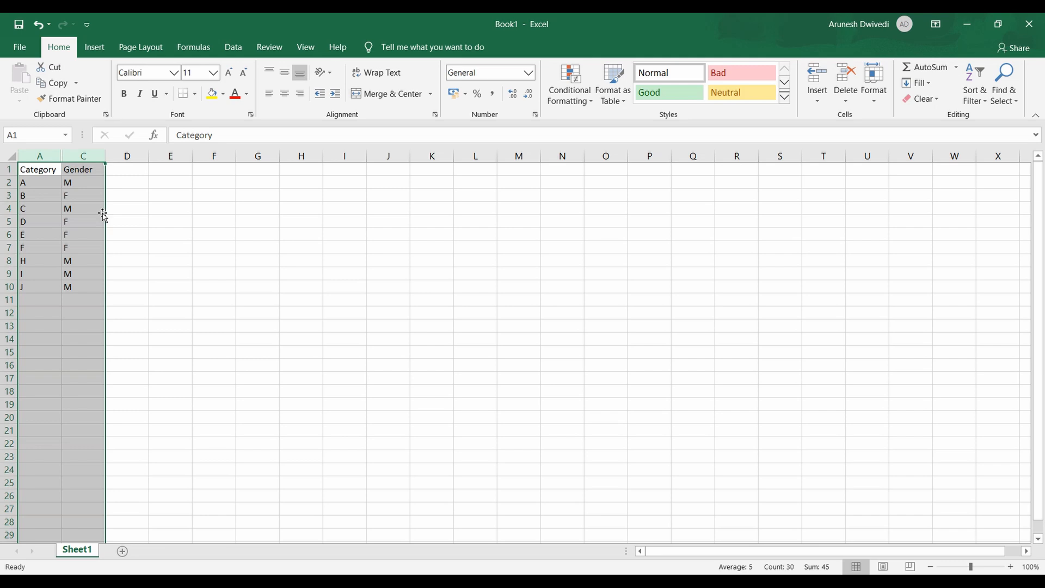
right_click(83, 154)
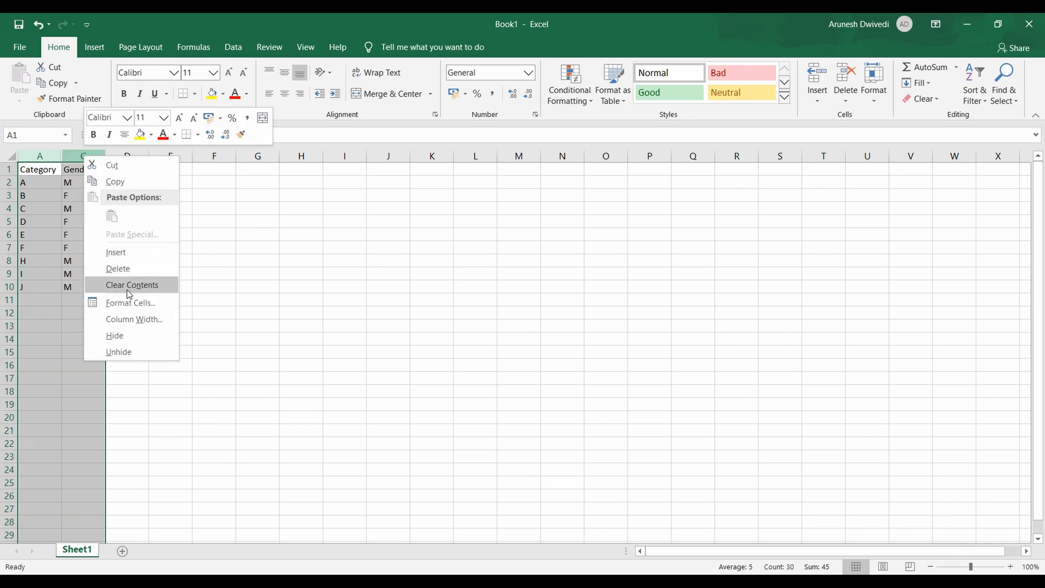
left_click(150, 354)
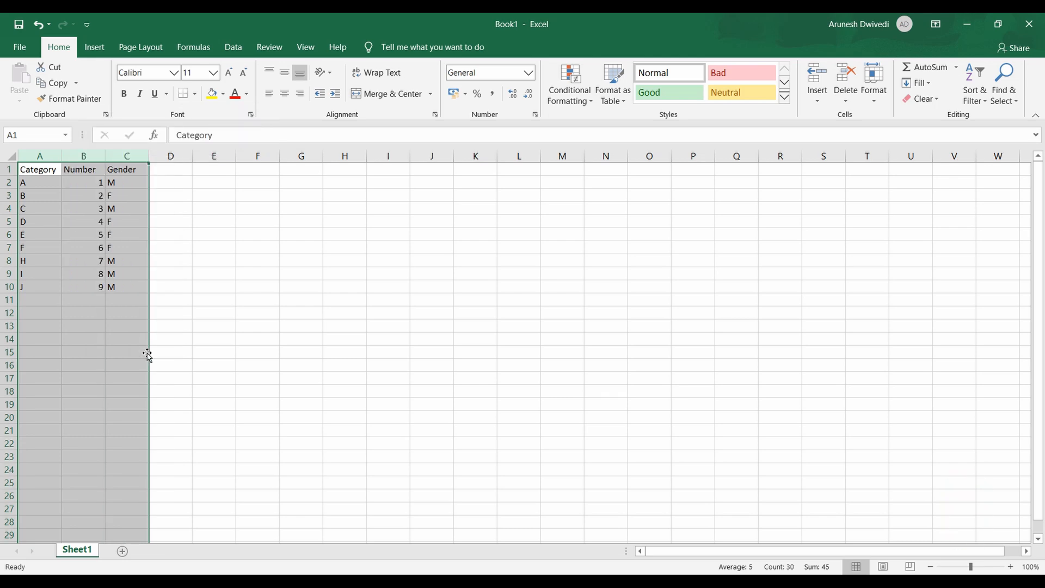
Step: Select the entire row 5, which holds category D, and delete it
left_click(91, 222)
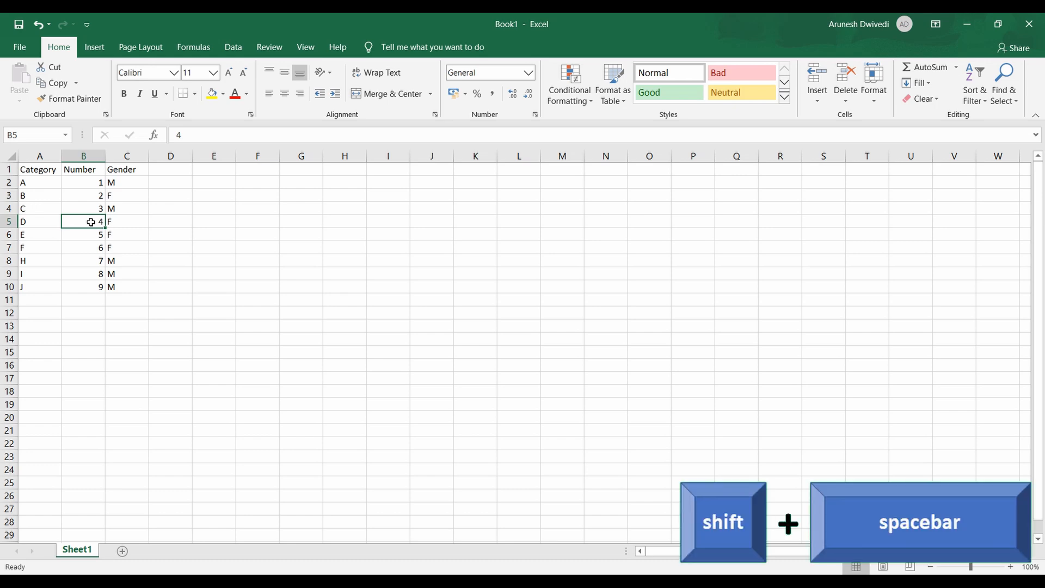
key("shift+space")
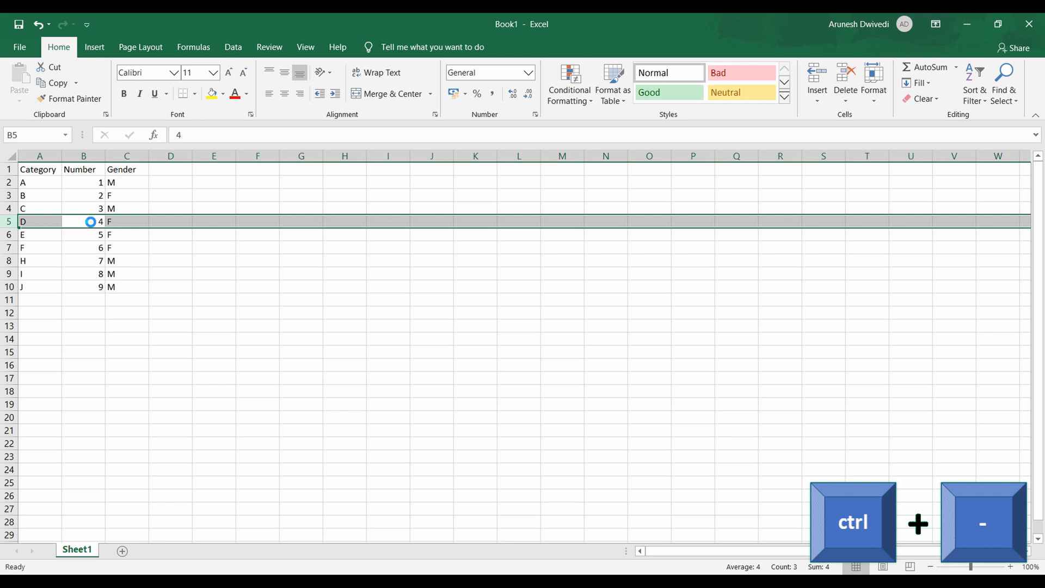
key("ctrl+minus")
Step: Select the entire row 8, which holds category I, from cell A8 and delete it
key("Down")
key("Down")
key("Down")
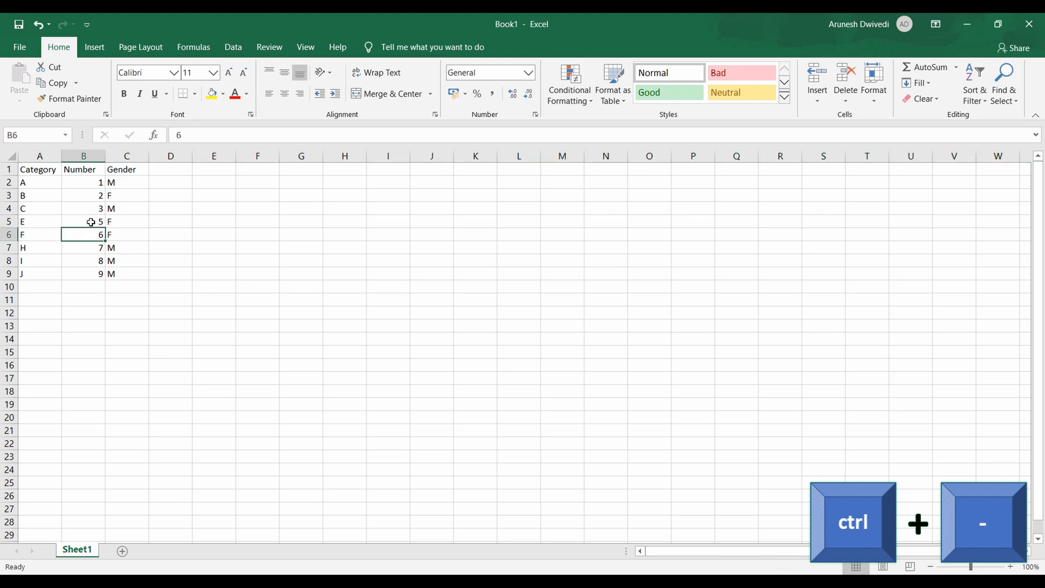
key("Down")
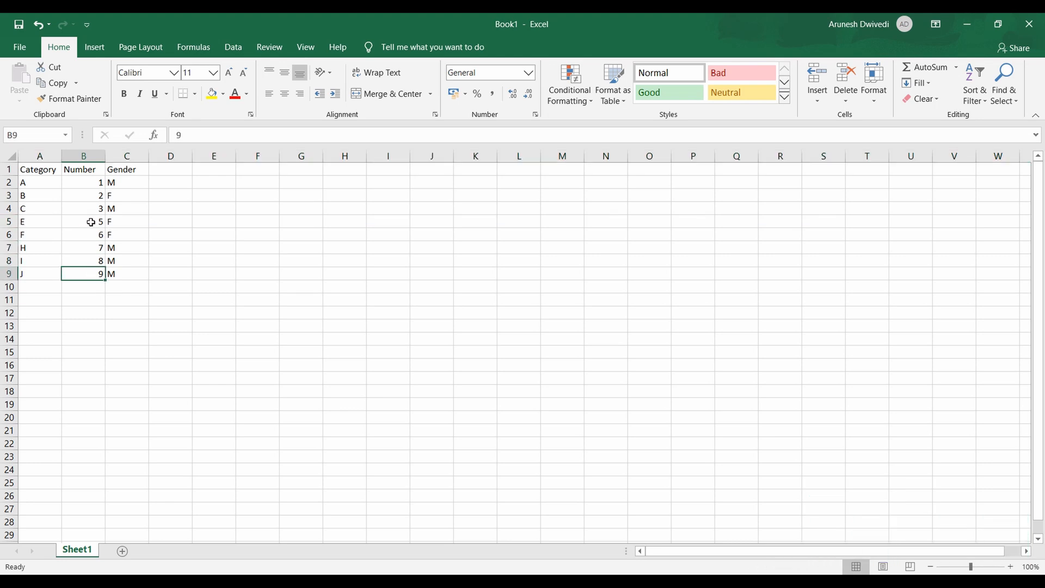
key("Up")
key("Left")
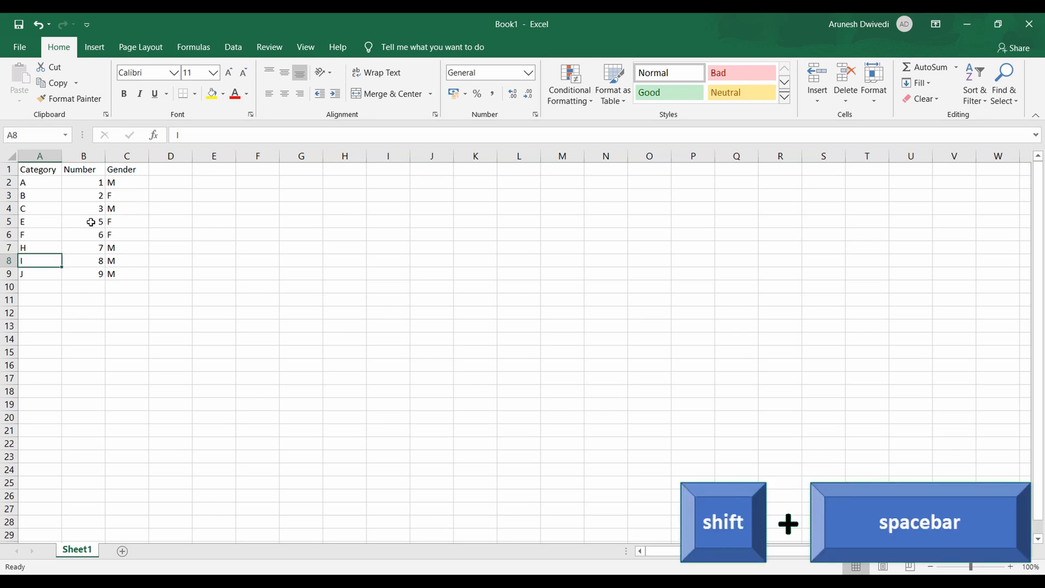
key("shift+space")
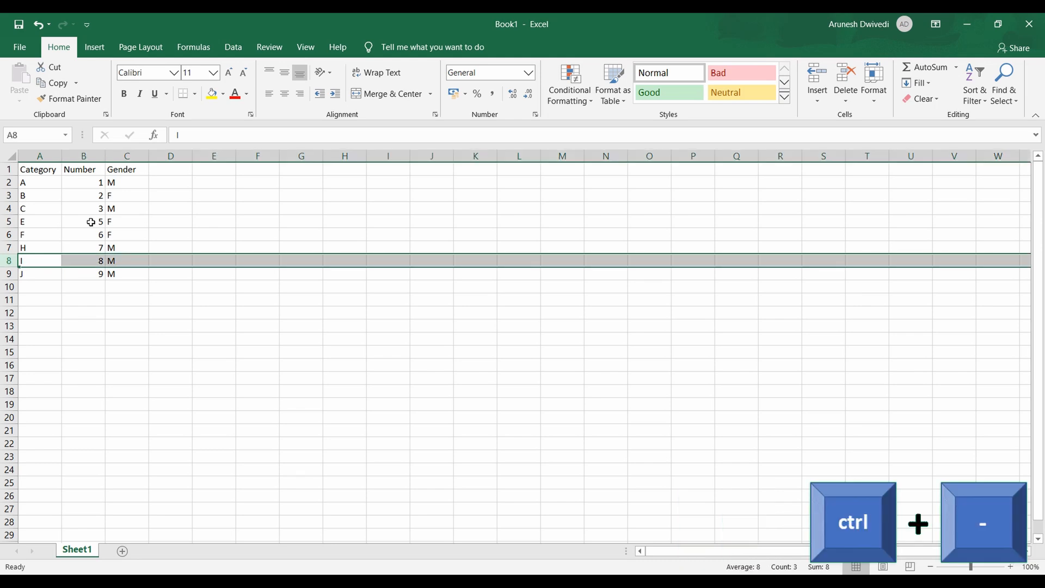
key("ctrl+minus")
Step: Select the entire Number column from cell B3, delete it, and move to cell C3
key("Right")
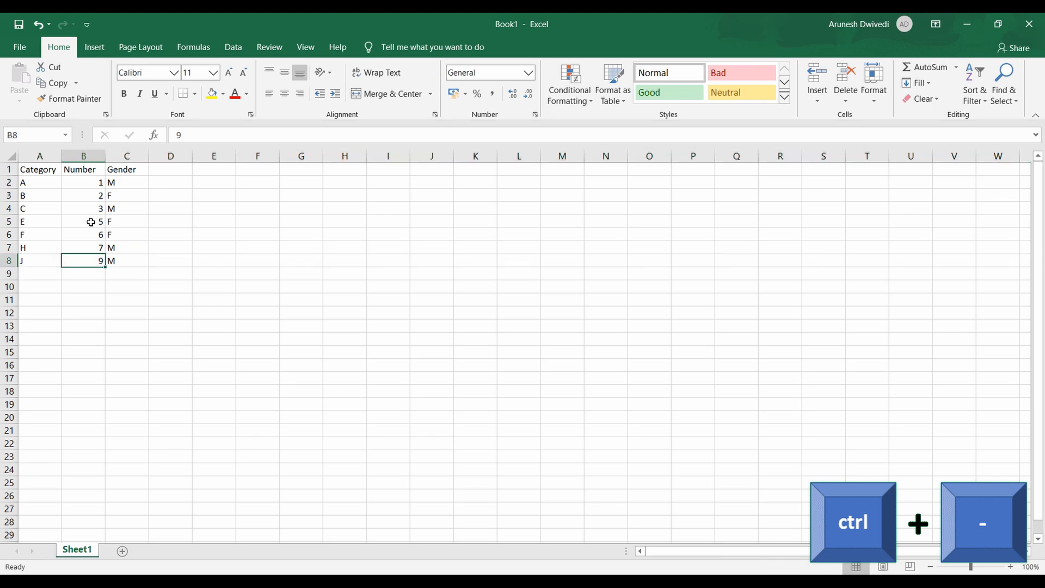
key("Up")
key("Up")
key("Up")
key("Up")
key("Up")
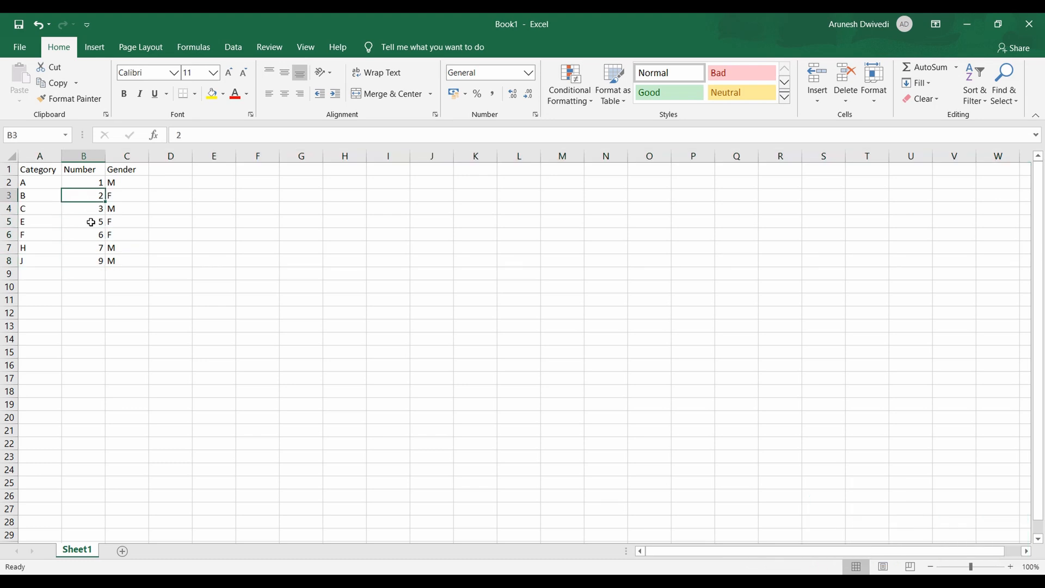
key("ctrl+space")
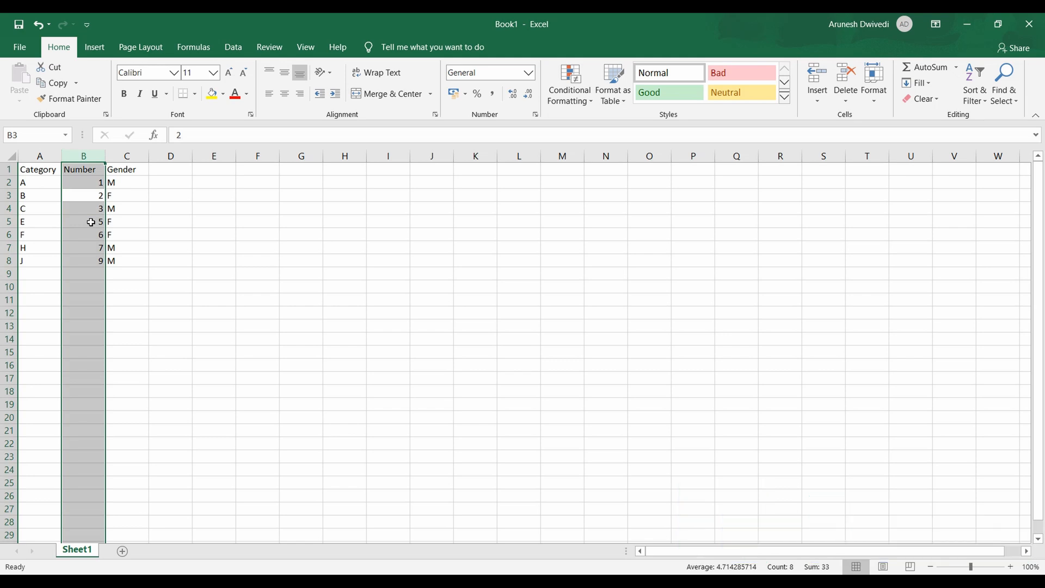
key("ctrl+minus")
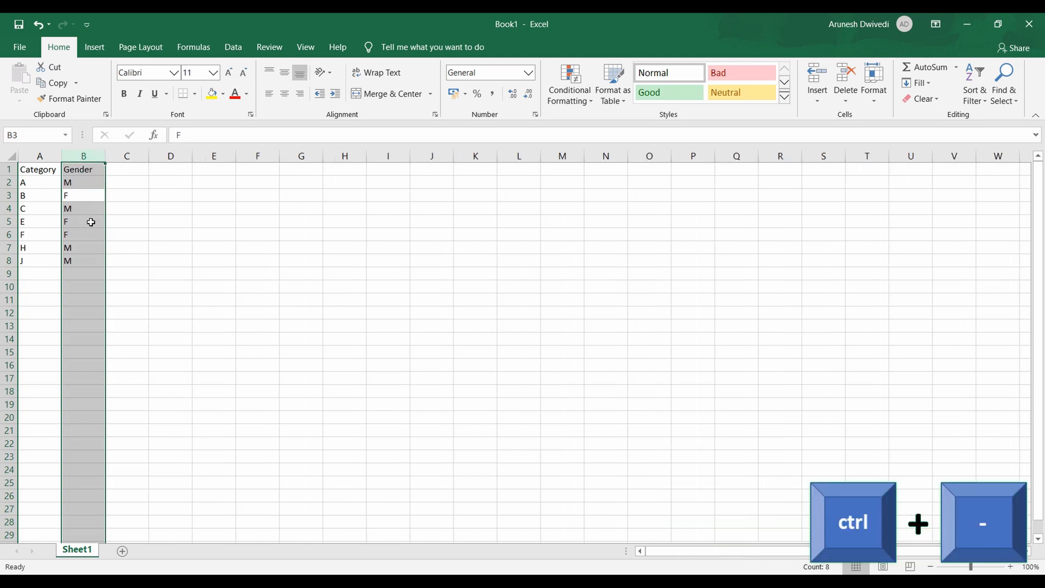
key("Right")
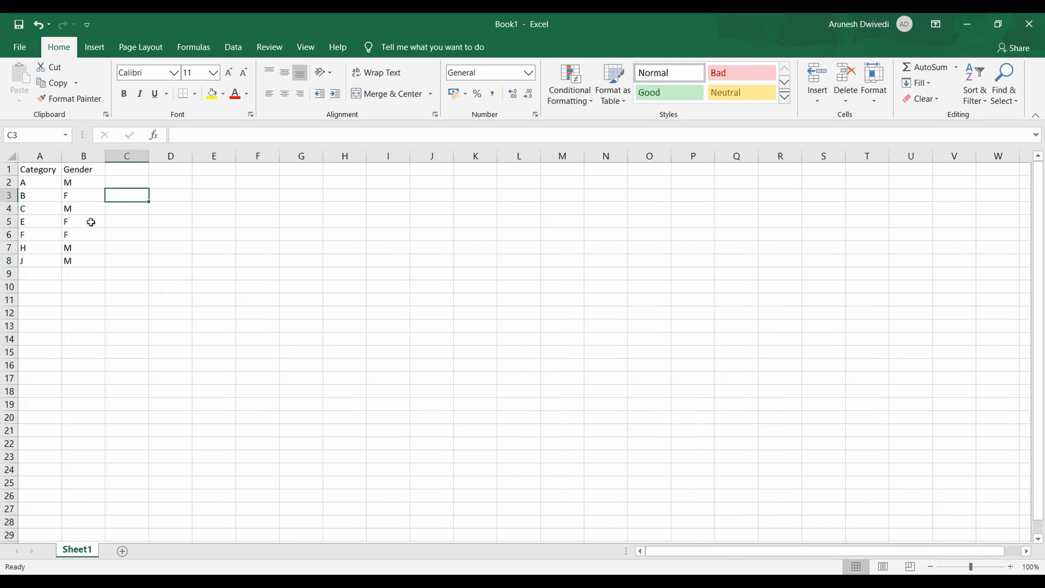